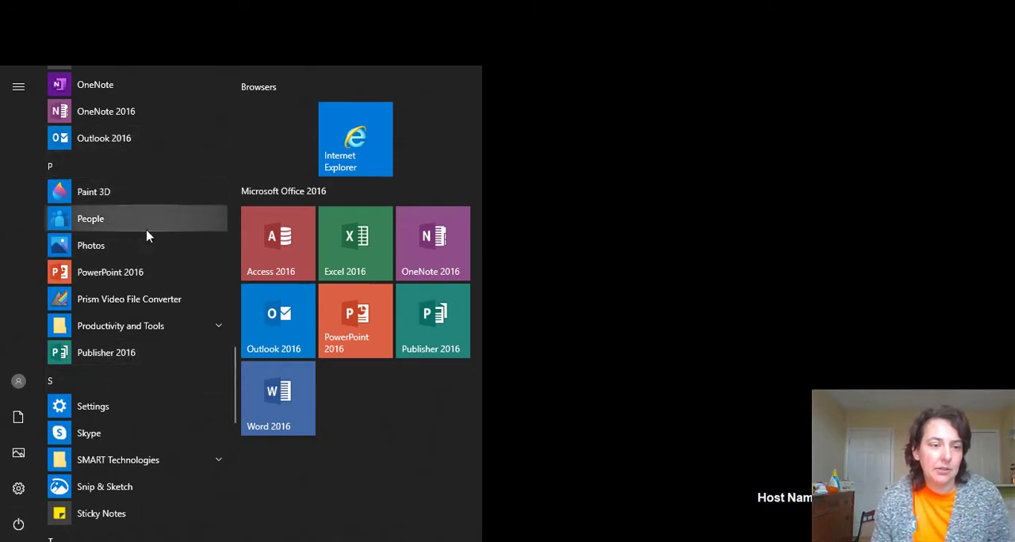
Open the Photos app and import the 2020-04-17 15.26.39 meeting folder from Zoom Videos into the collection
left_click(146, 252)
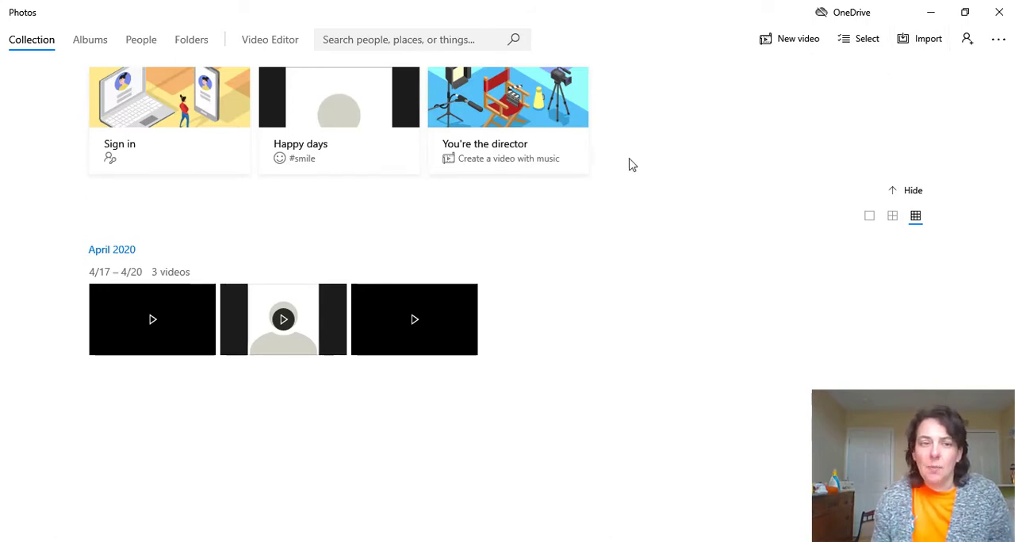
left_click(904, 41)
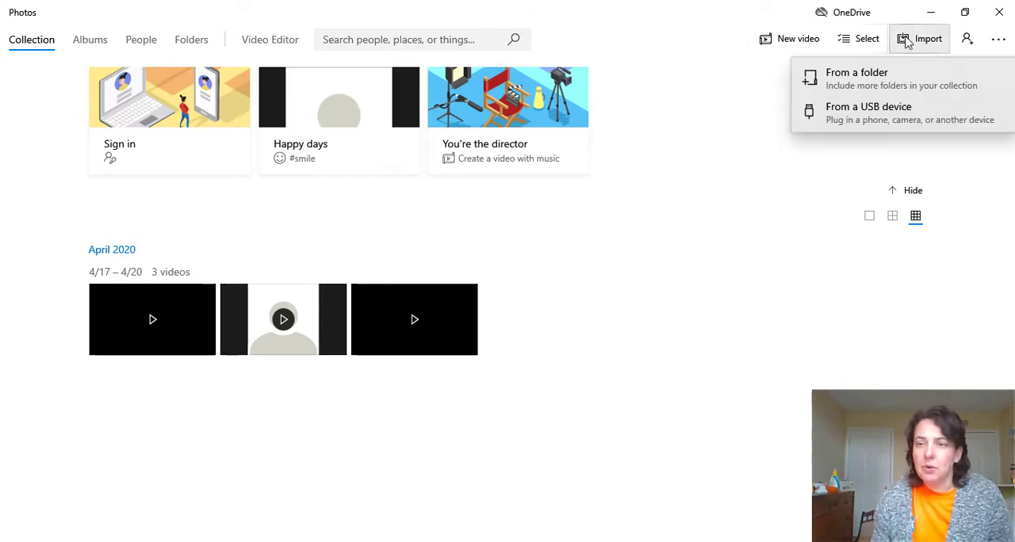
left_click(906, 80)
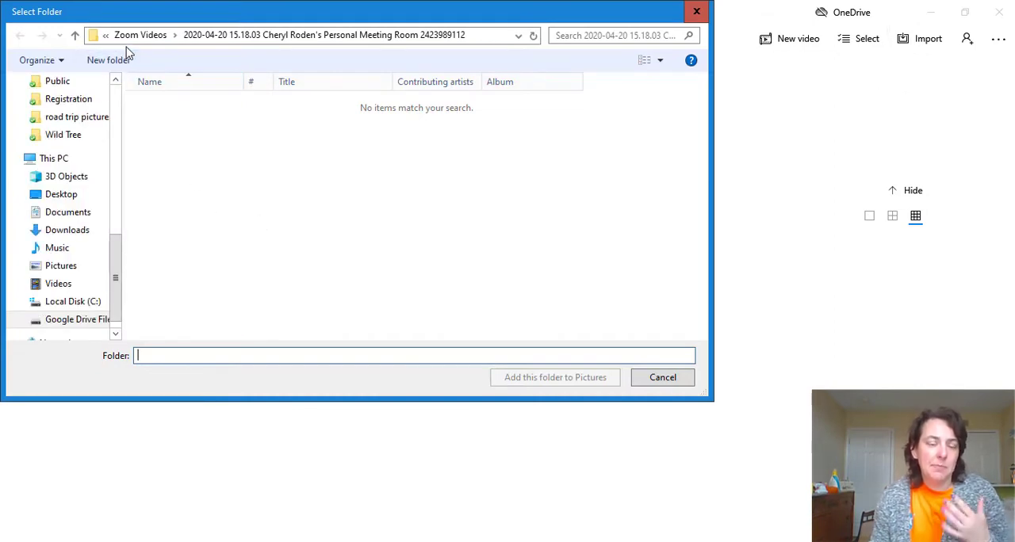
left_click(143, 35)
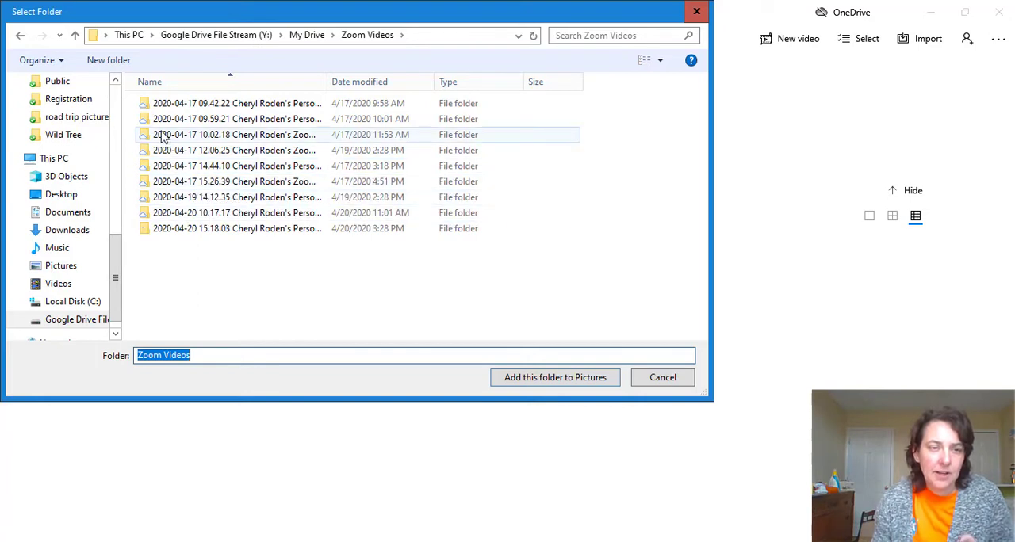
left_click(169, 155)
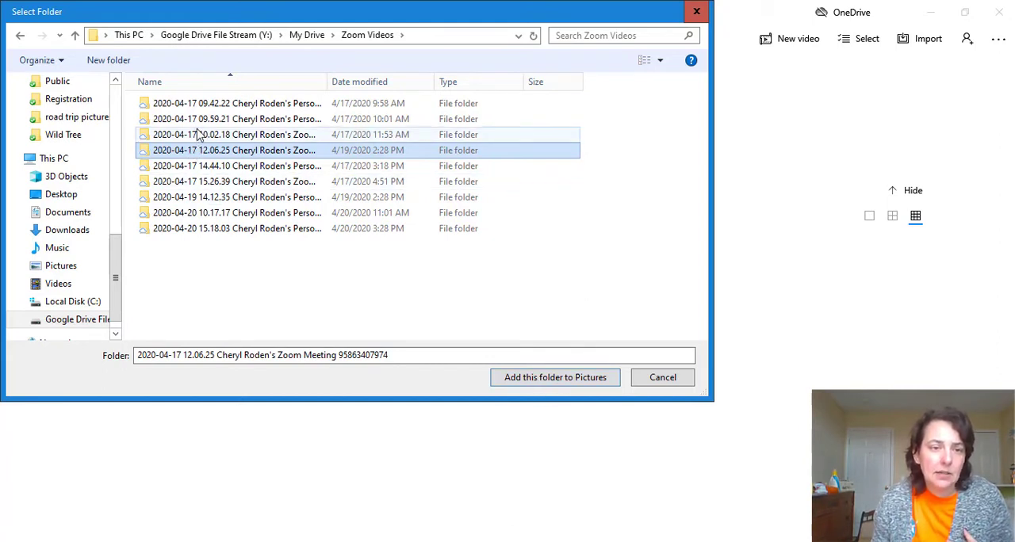
left_click(192, 187)
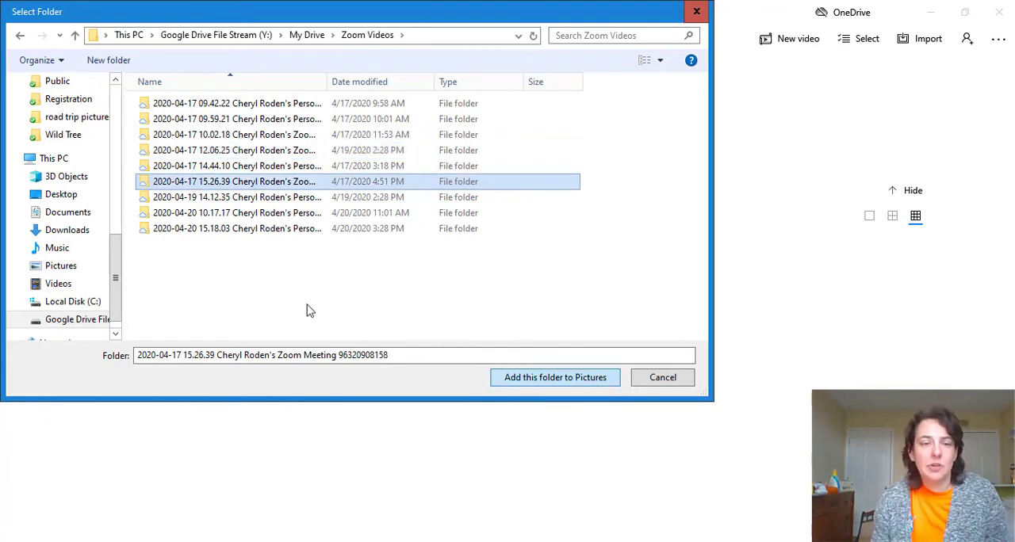
left_click(555, 377)
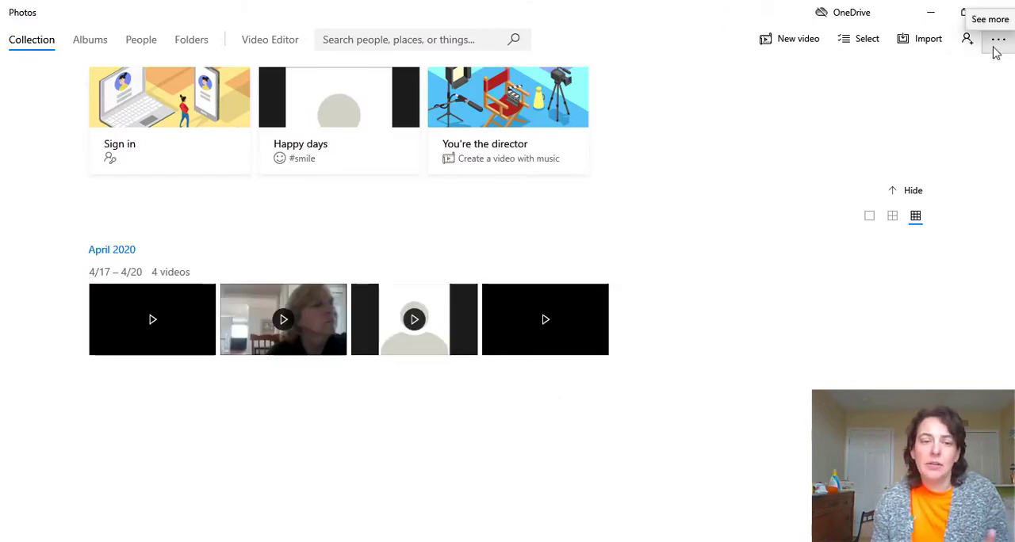
left_click(997, 44)
left_click(990, 82)
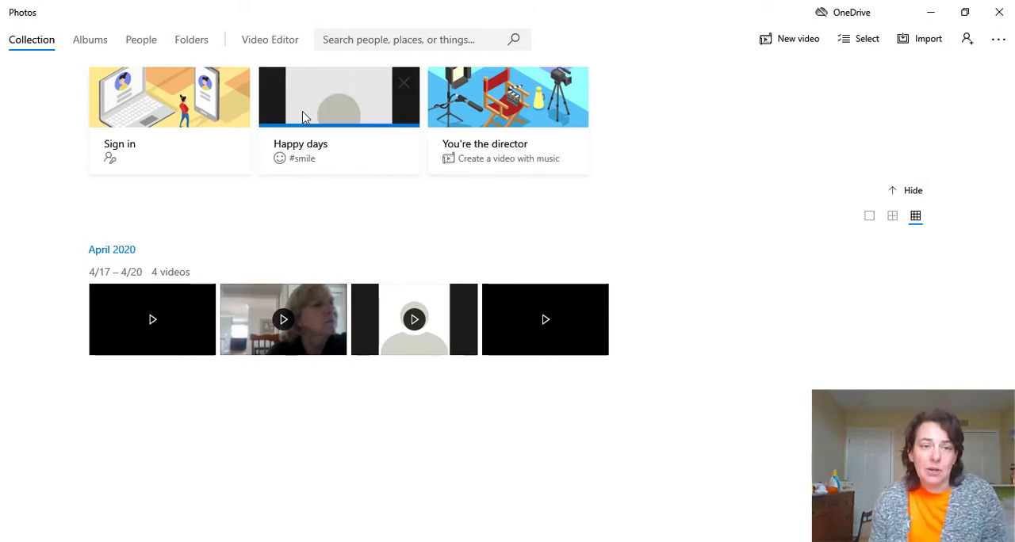
Create a blank video project in the Video Editor and name it "Editing a Video"
left_click(281, 38)
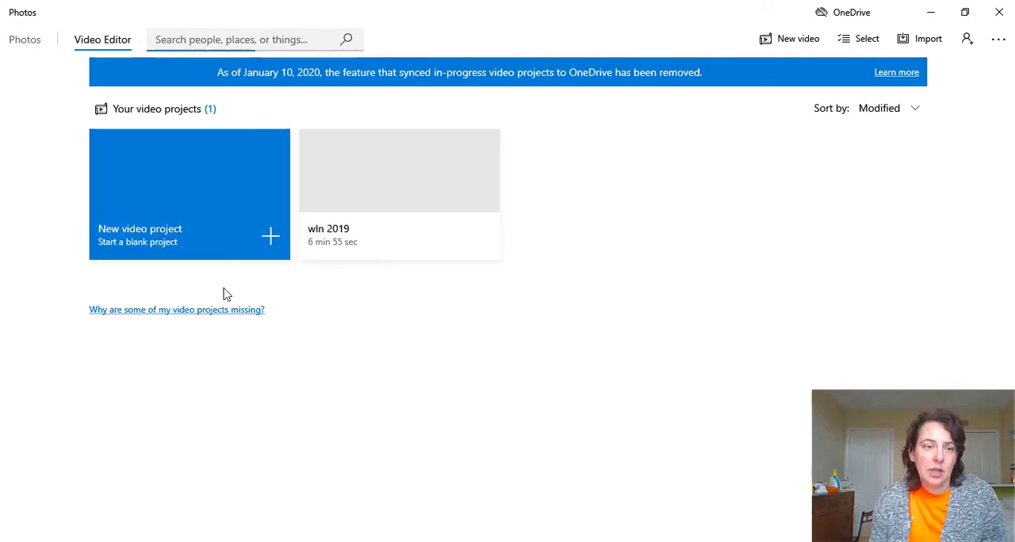
left_click(172, 210)
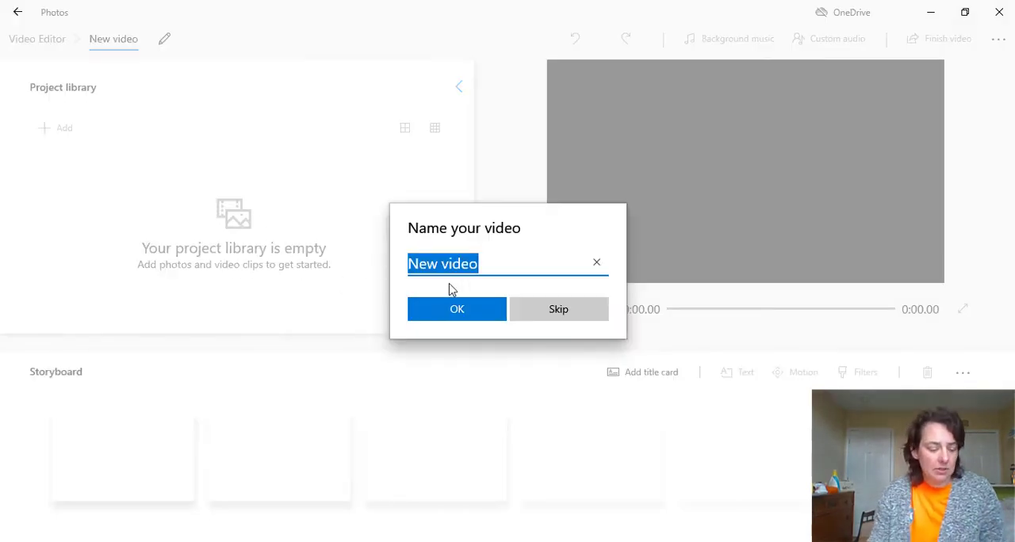
type("Edi")
key("BackSpace")
key("BackSpace")
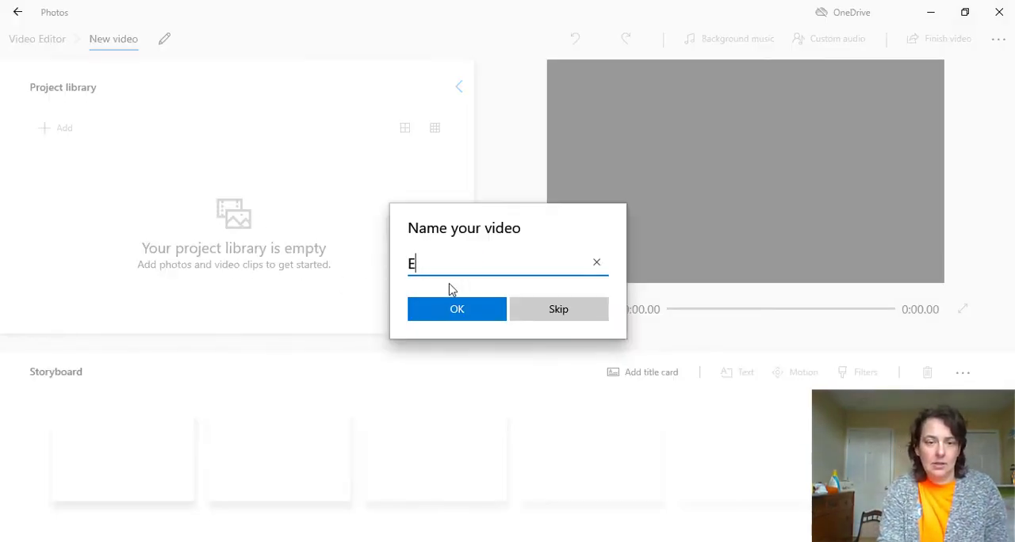
type("diting a Video")
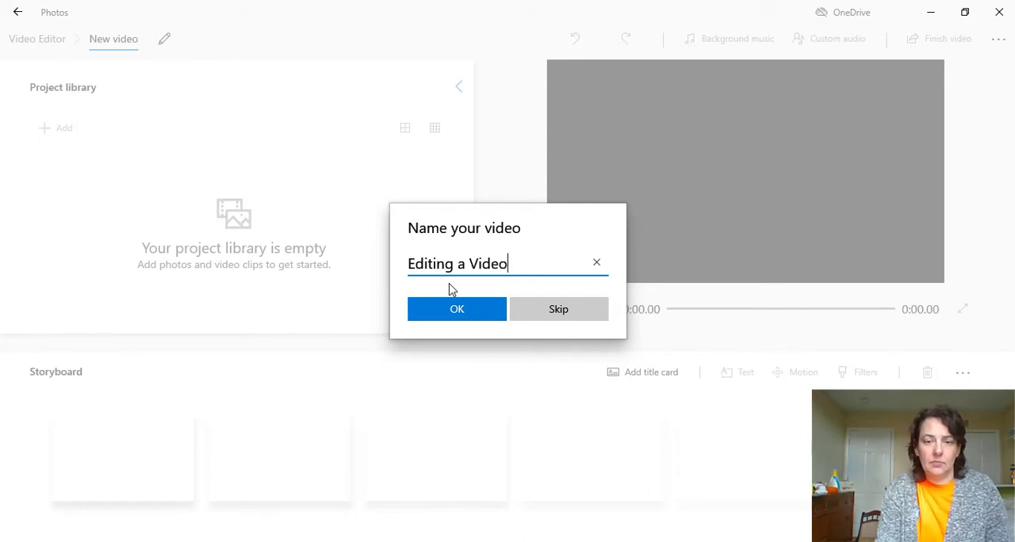
left_click(455, 316)
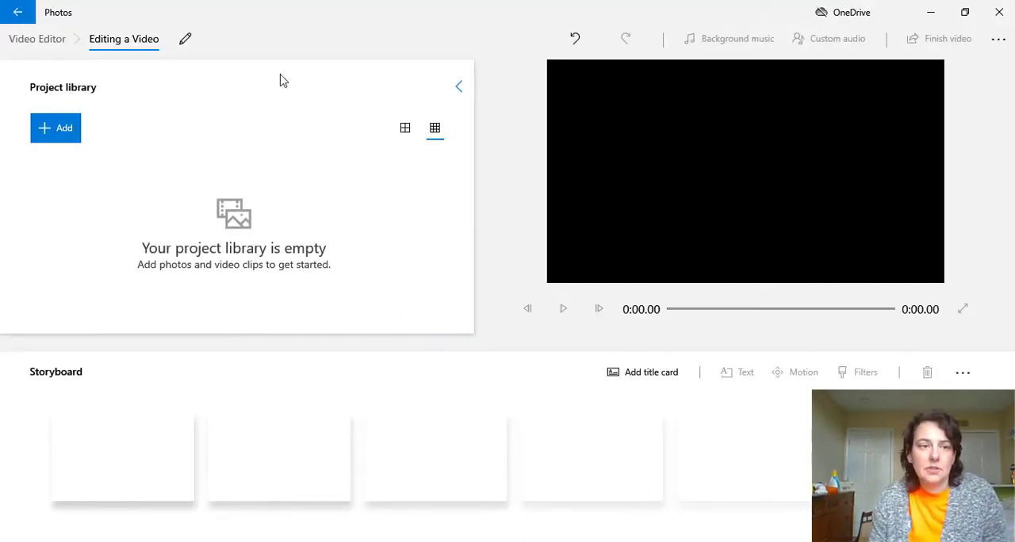
Add the first April 2020 video from the collection to the project library and place it in the storyboard
left_click(52, 127)
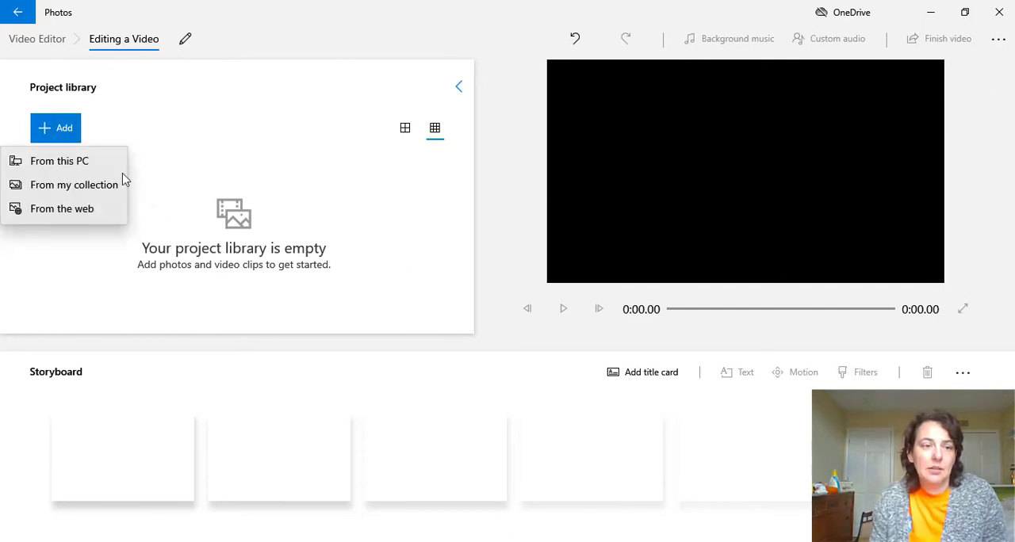
left_click(80, 189)
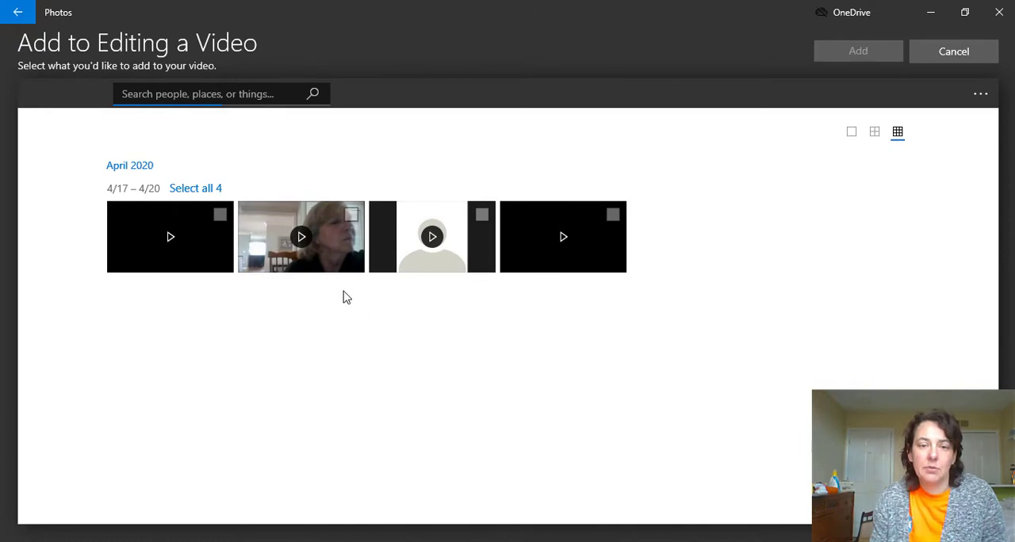
left_click(144, 249)
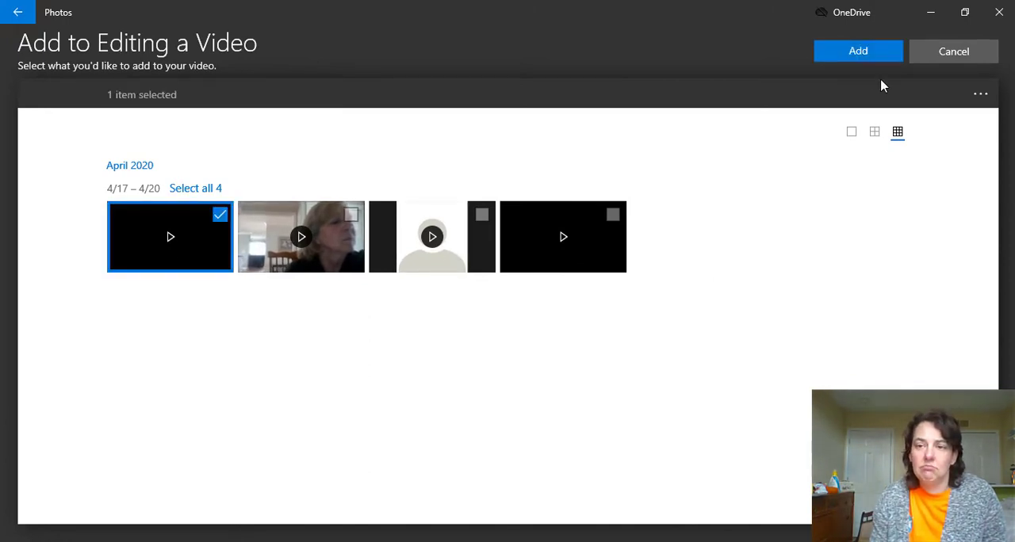
left_click(869, 59)
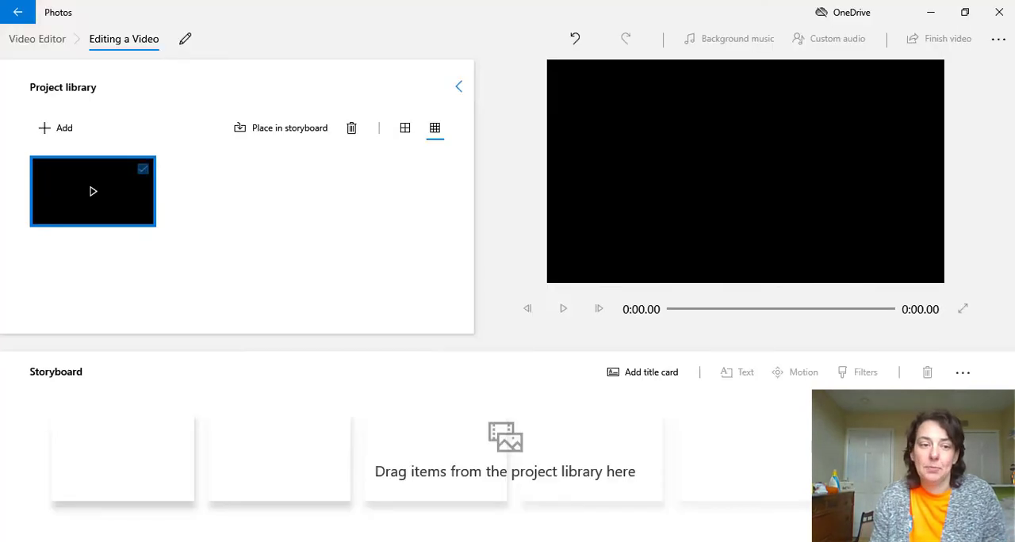
left_click_drag(80, 223, 115, 461)
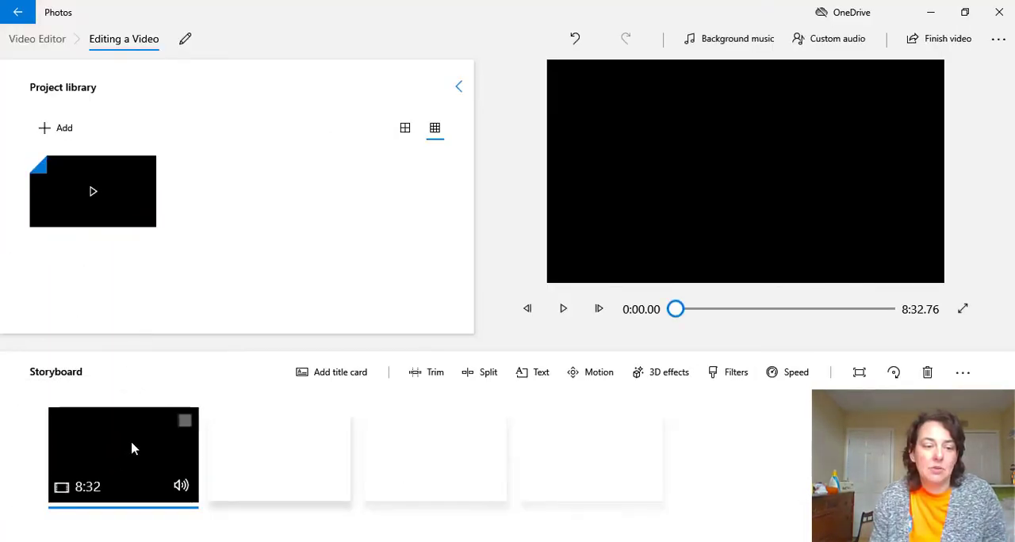
Trim the storyboard clip to start at about 0:41.76 and end at about 7:23.80, checking the end frame
left_click(427, 372)
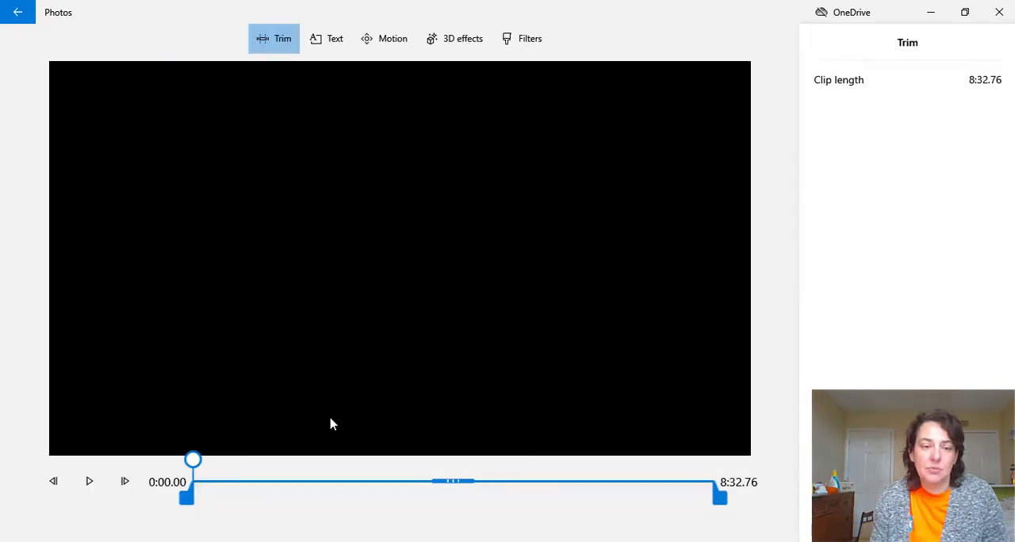
left_click_drag(187, 498, 211, 496)
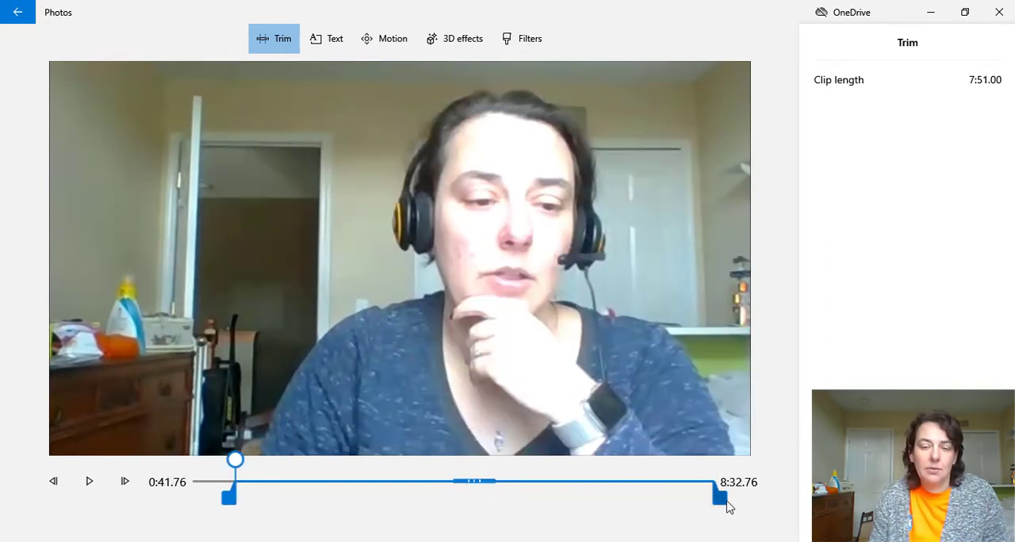
left_click_drag(727, 503, 655, 502)
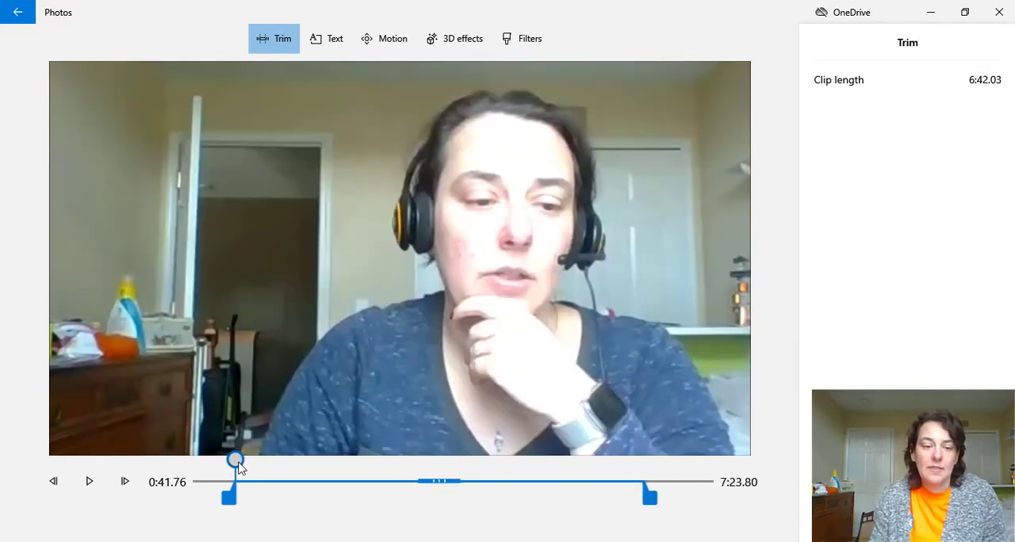
left_click_drag(236, 459, 646, 480)
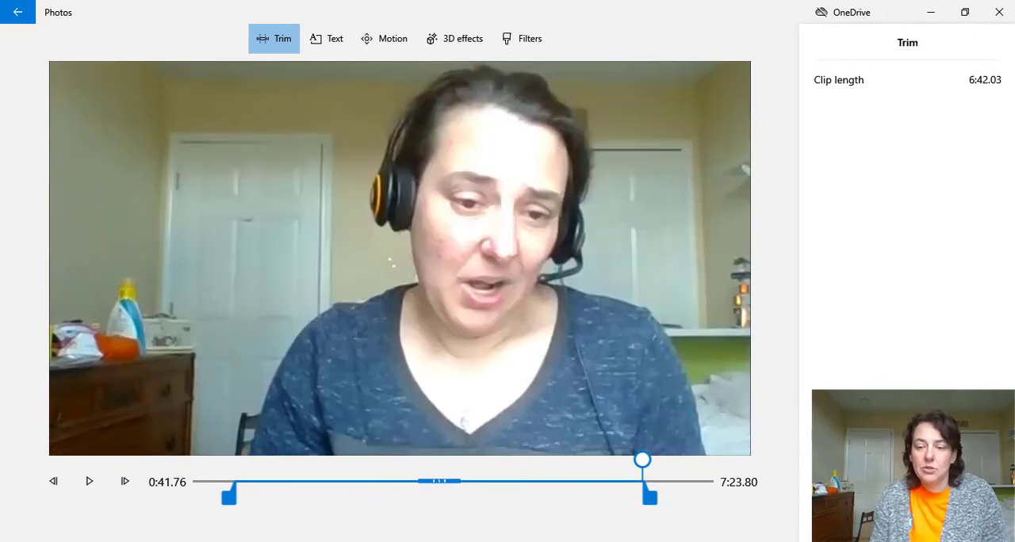
left_click(858, 517)
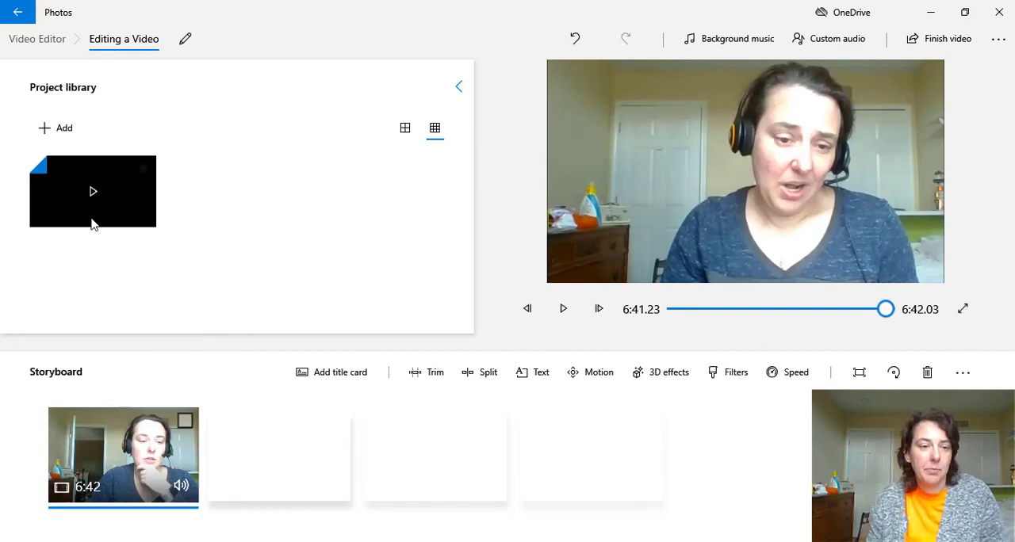
Add the last April 2020 video from the collection and place it after the trimmed clip in the storyboard
left_click(62, 132)
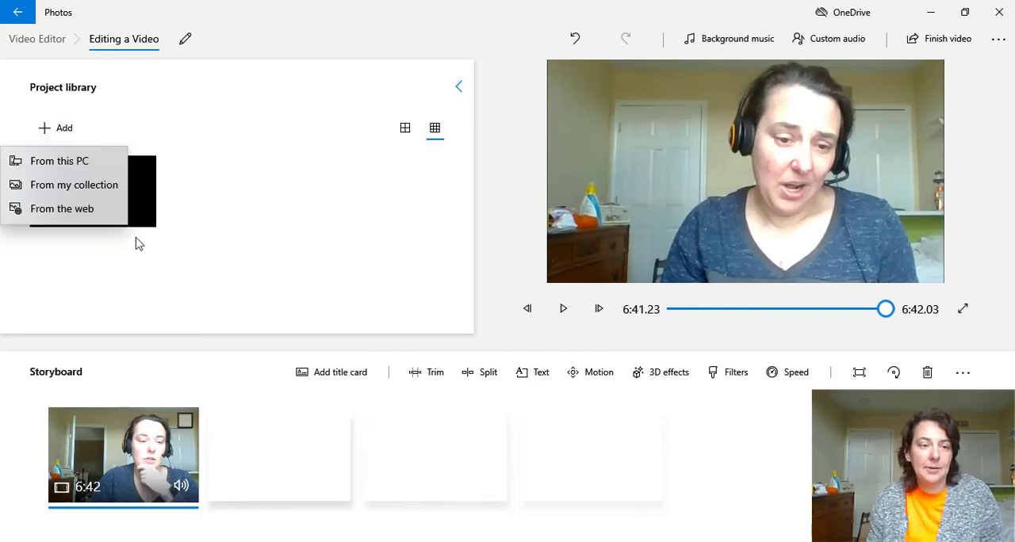
left_click(79, 187)
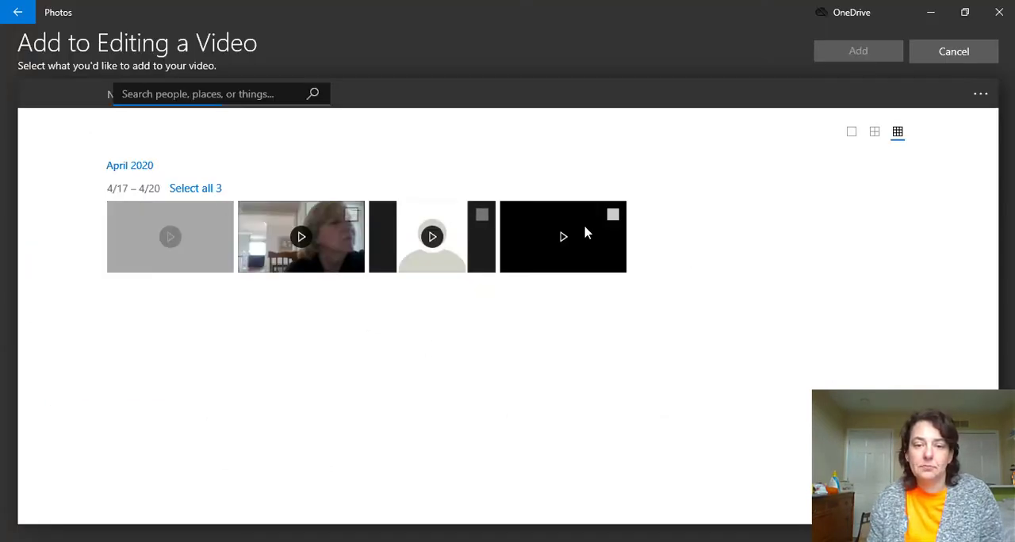
left_click(545, 258)
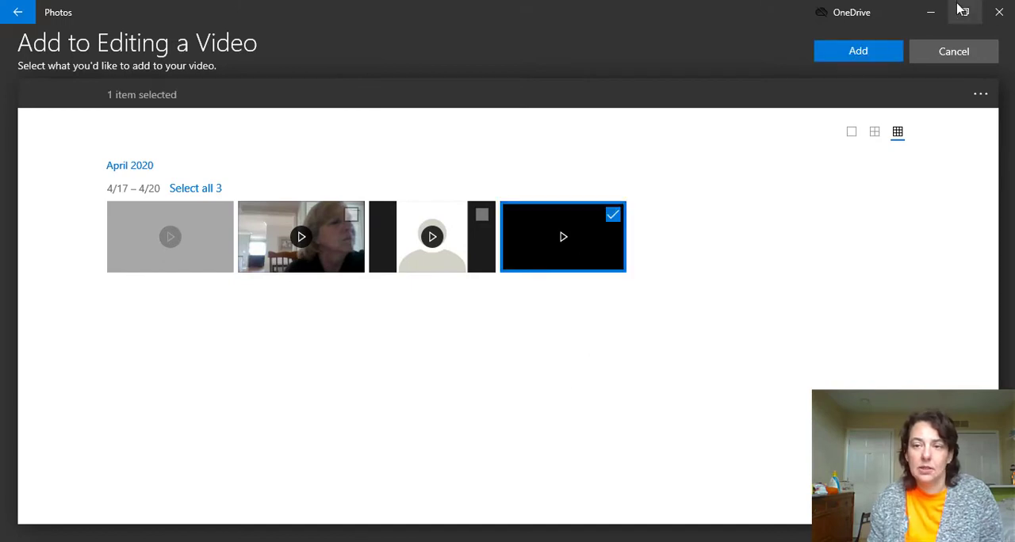
left_click(887, 57)
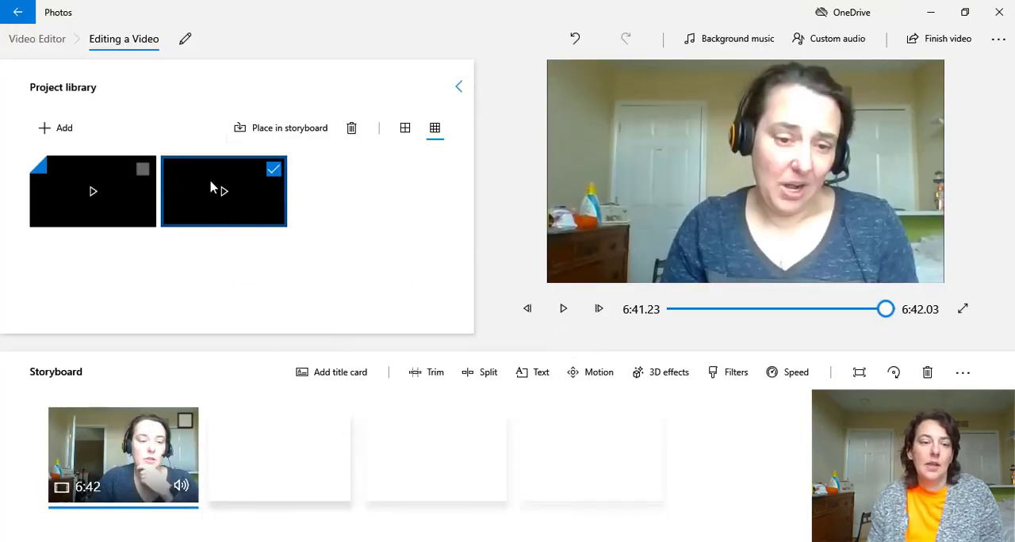
left_click_drag(215, 188, 290, 494)
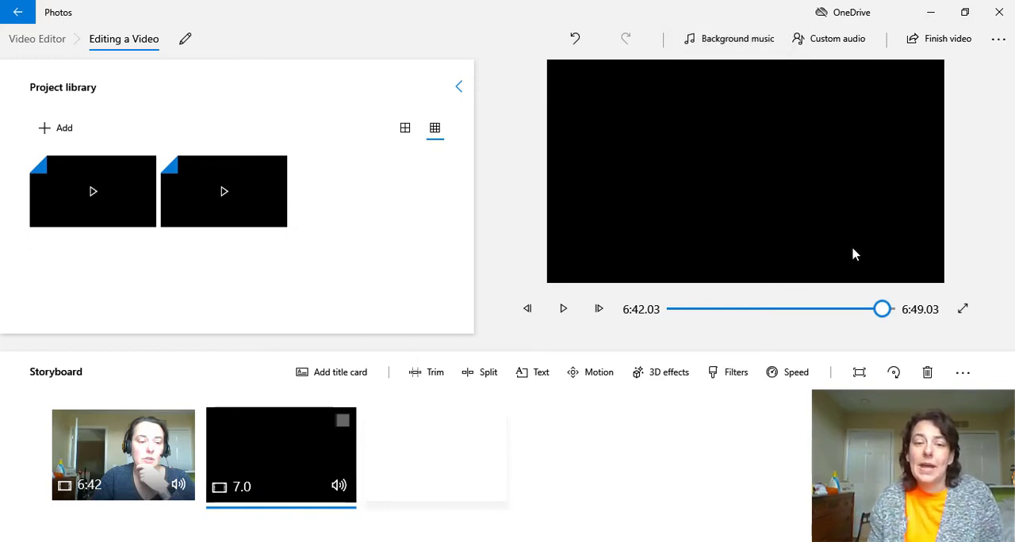
Export the finished video at High 1080p quality to the Pictures folder as "Editing a Video.mp4"
left_click(963, 47)
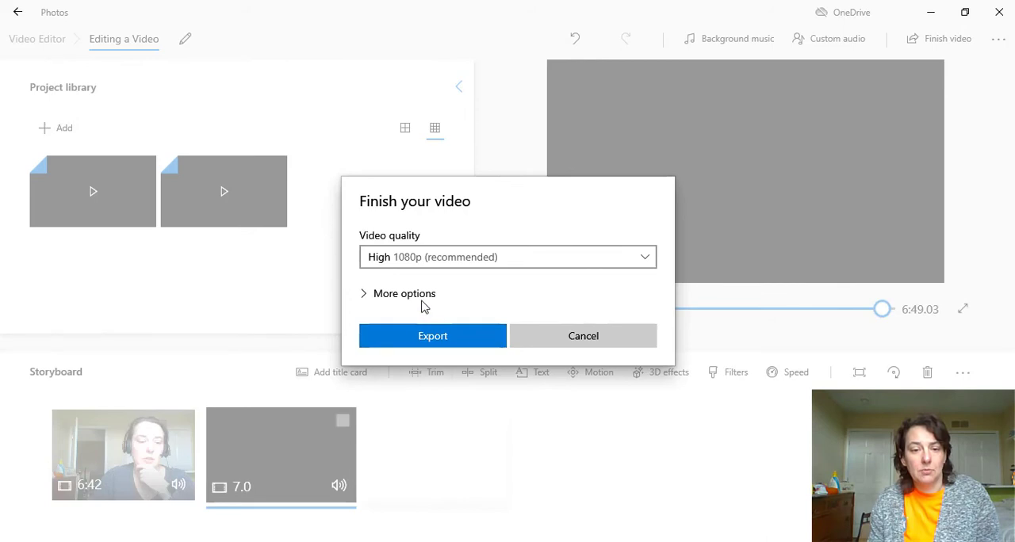
left_click(422, 302)
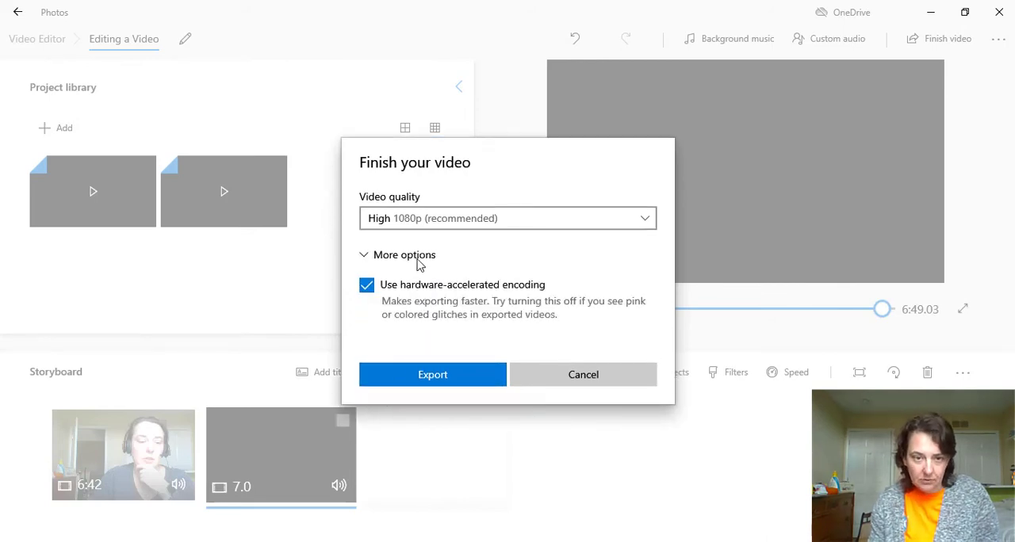
left_click(418, 256)
left_click(427, 336)
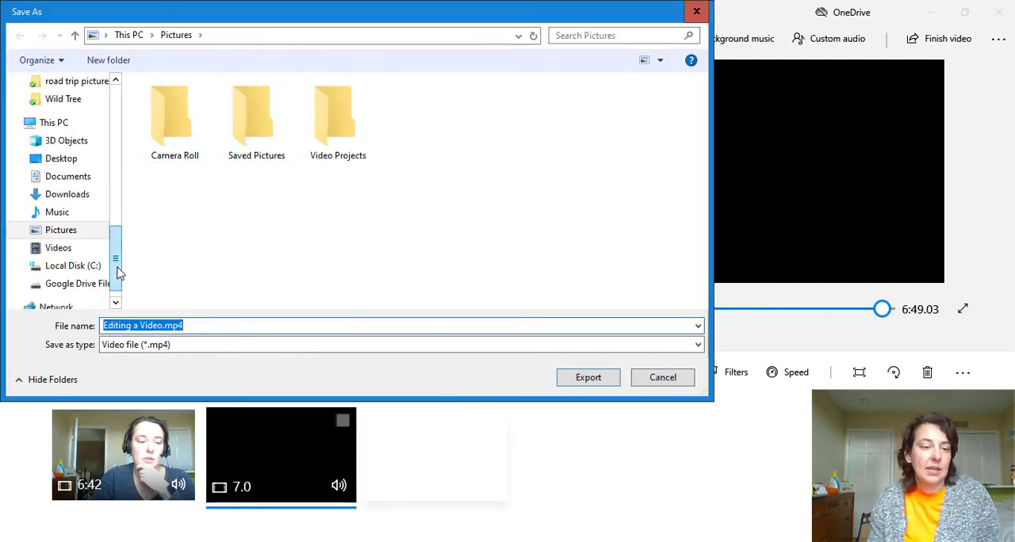
scroll(116, 274, "down", 1)
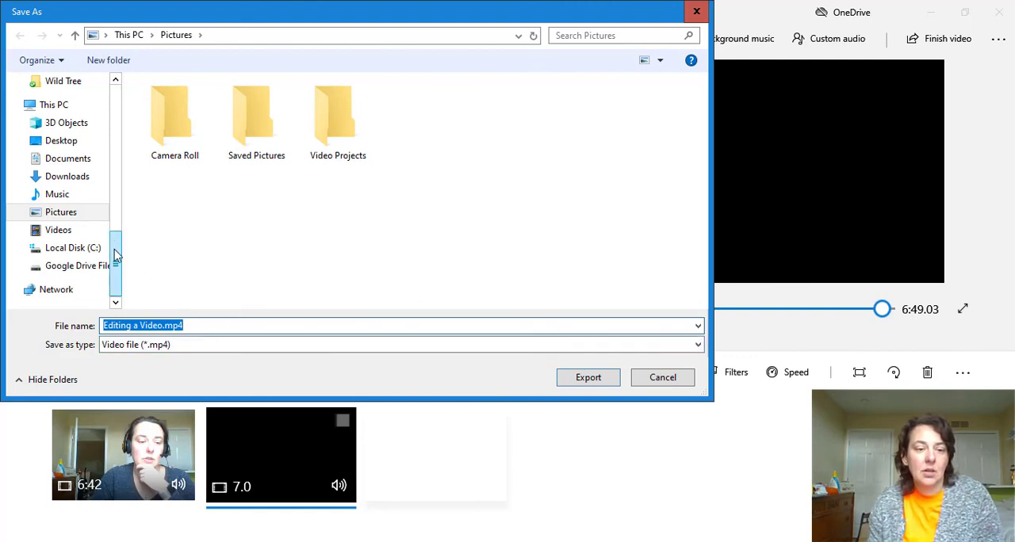
left_click(588, 378)
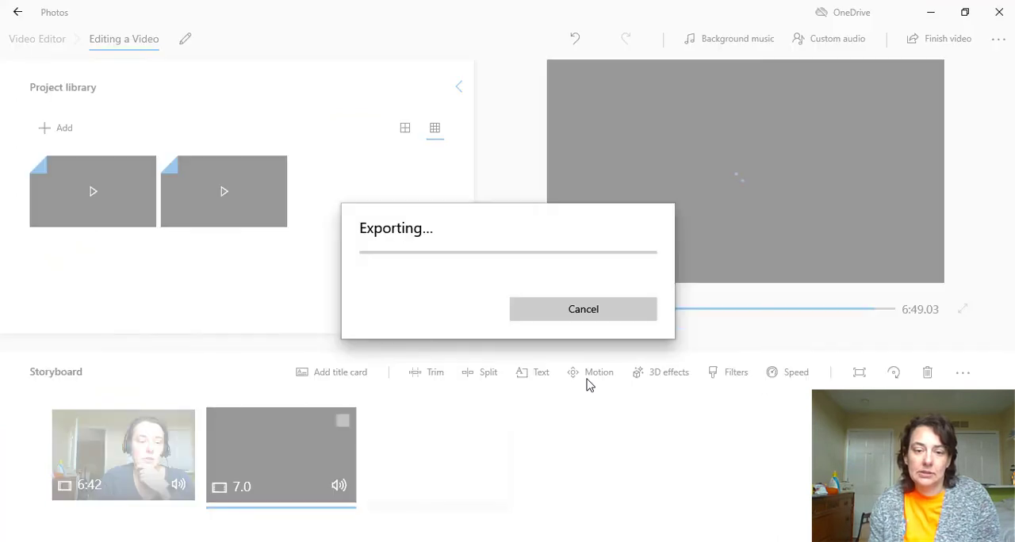